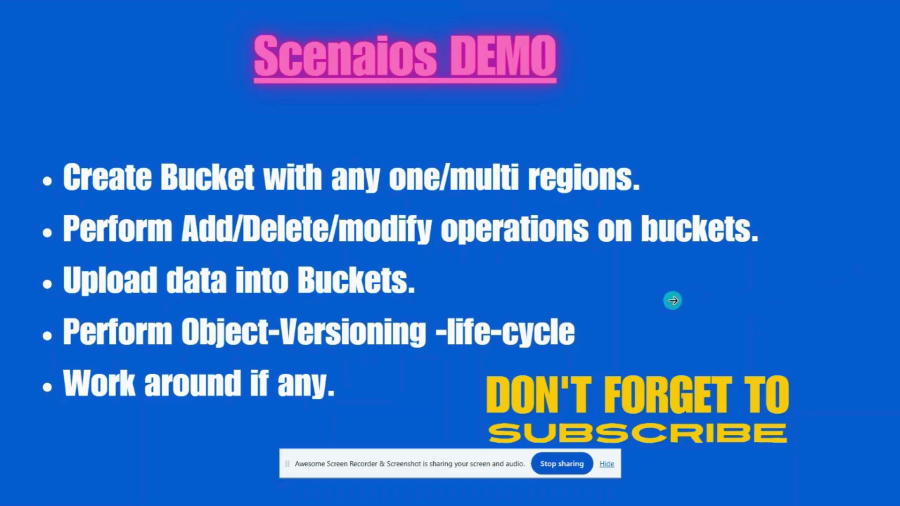
Switch to the Google Cloud console in Chrome and open the versiondemo2 bucket from the Cloud Storage bucket list
key("alt+Tab")
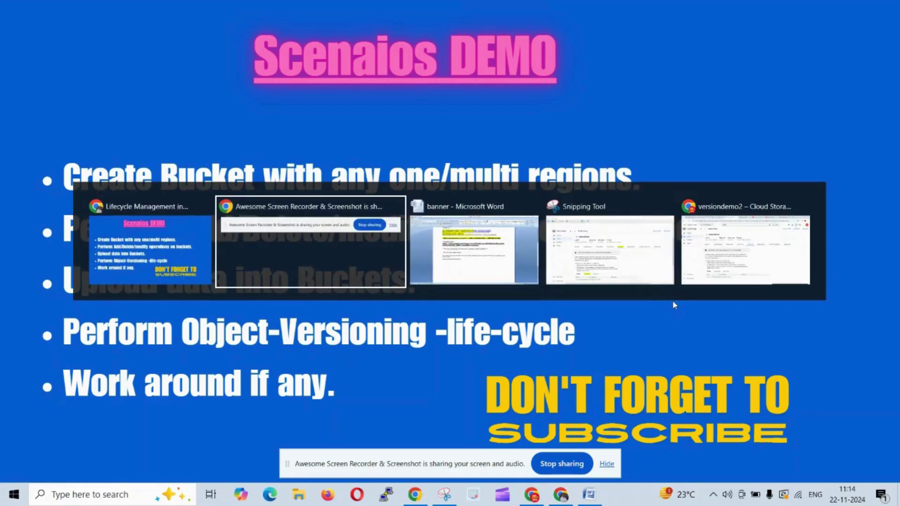
key("alt+Tab")
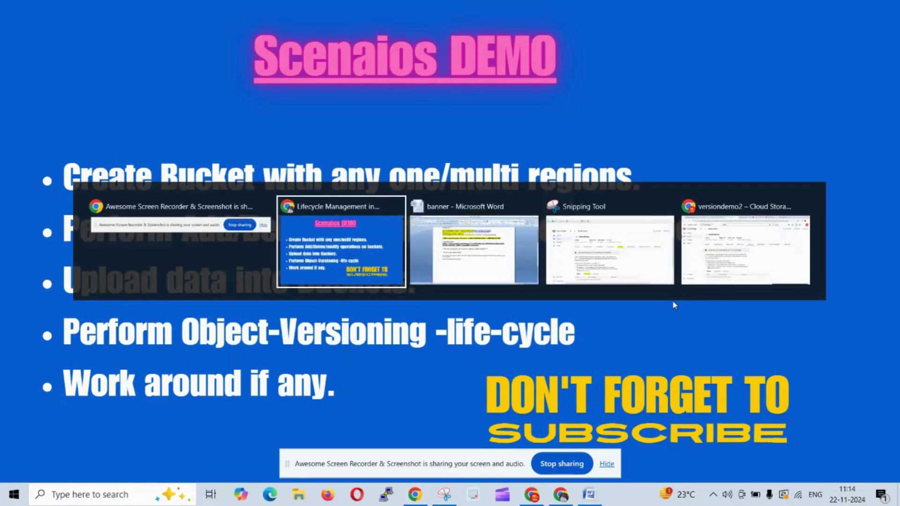
key("alt+Tab")
key("alt+Tab")
key("alt+Tab")
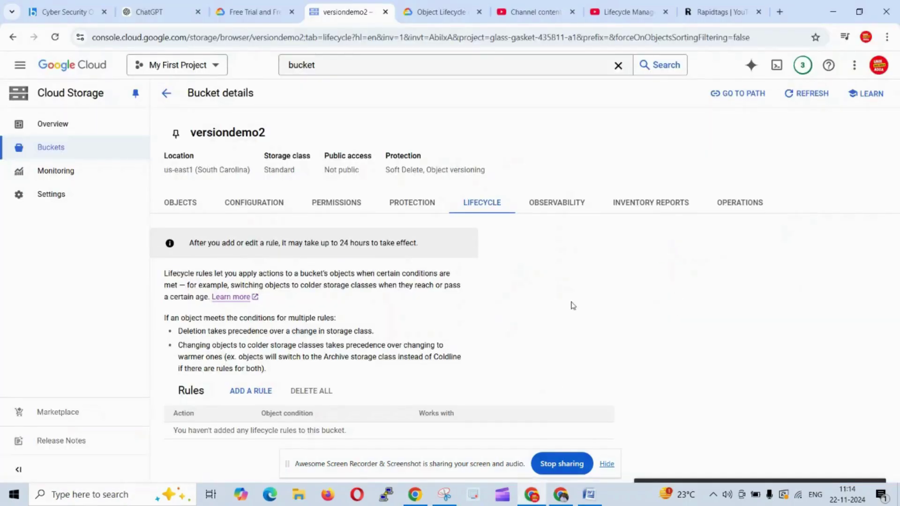
left_click(65, 126)
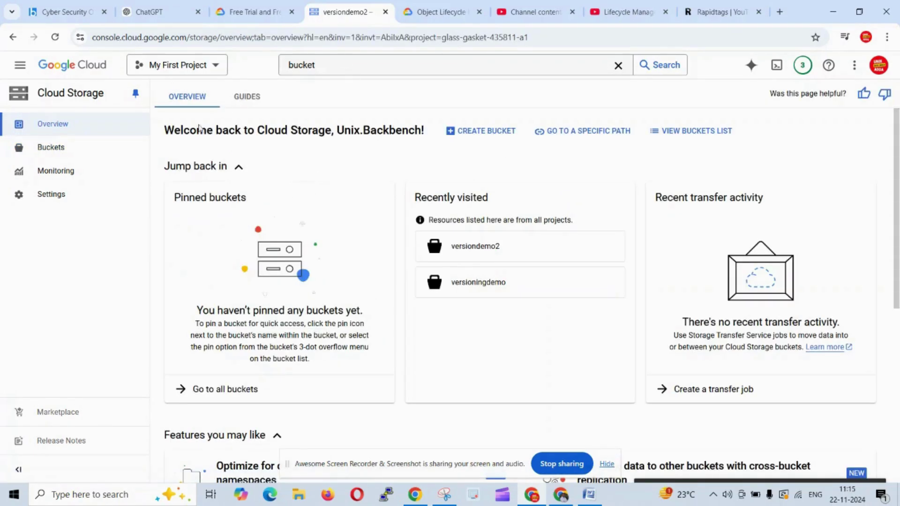
left_click(49, 148)
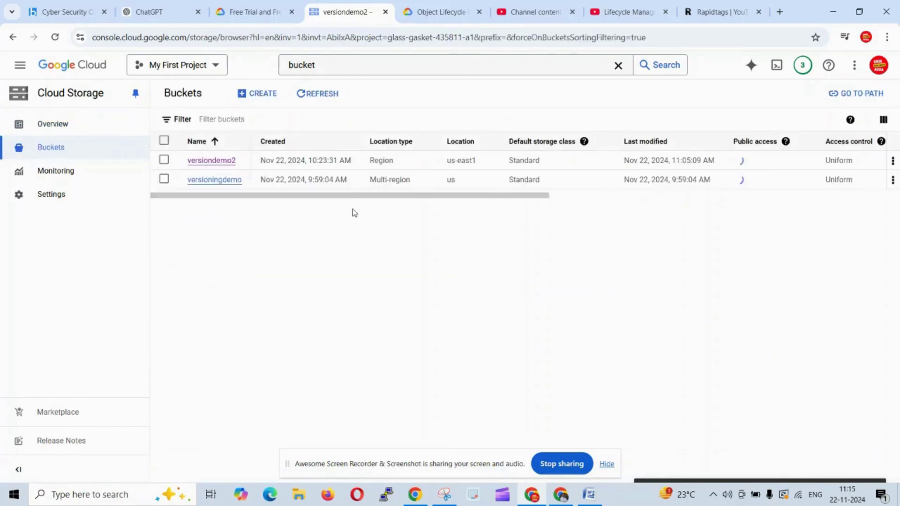
left_click(217, 162)
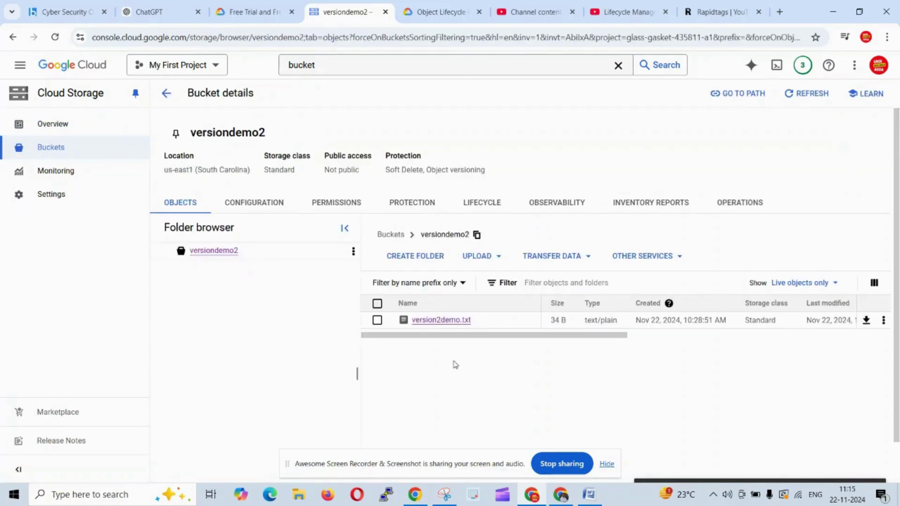
View the contents of version2demo.txt through its authenticated URL and examine the object's version history
left_click(453, 320)
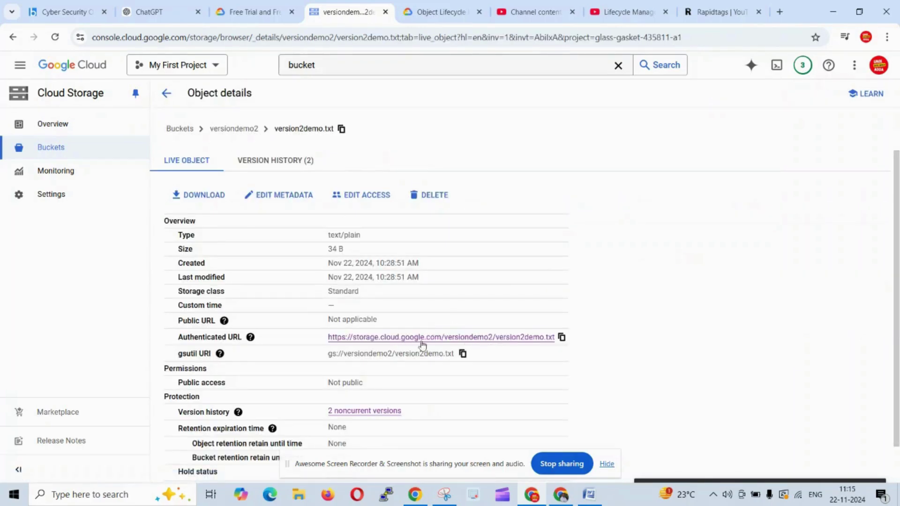
left_click(424, 340)
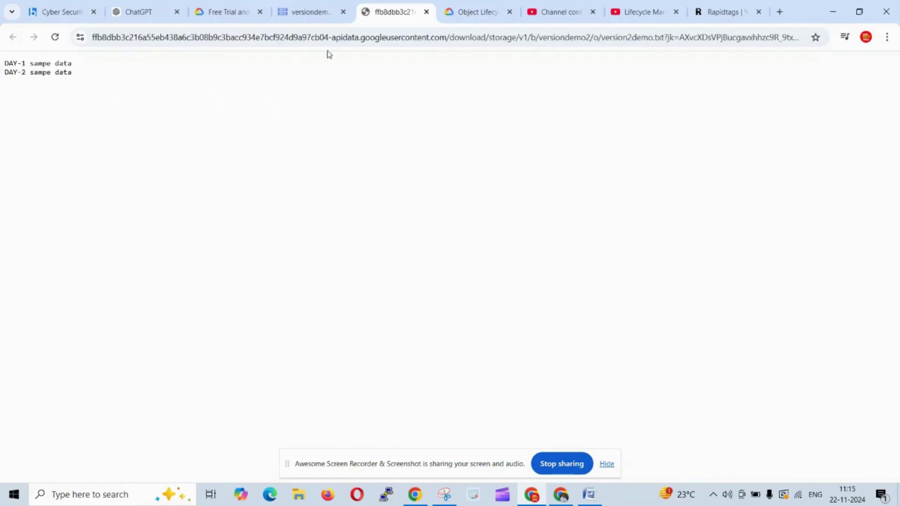
left_click(426, 11)
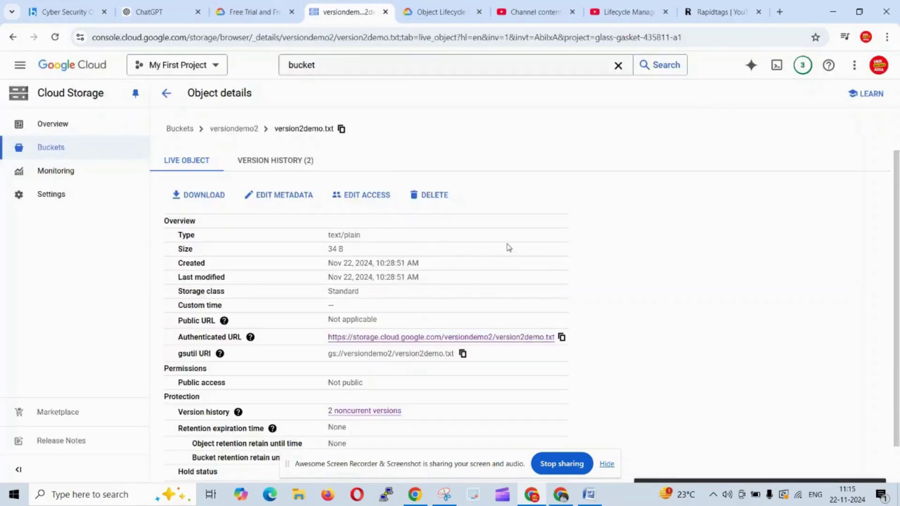
left_click(271, 163)
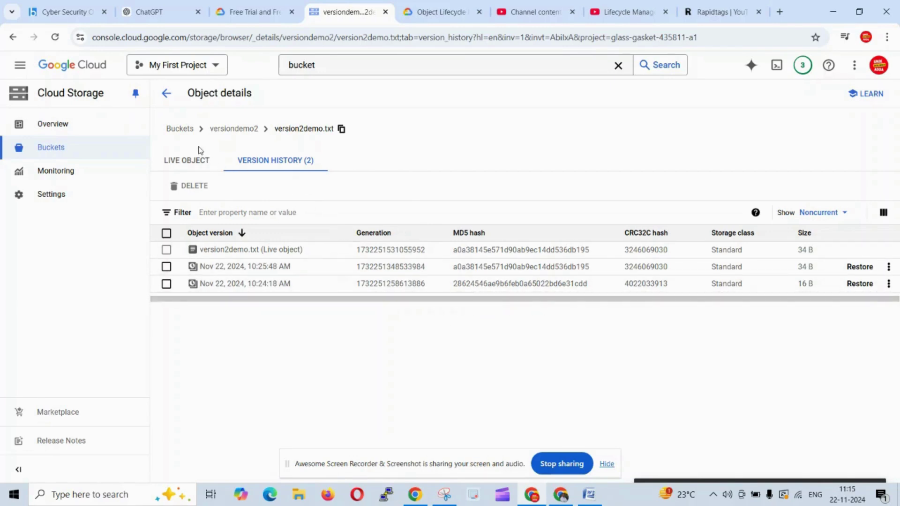
Start a new lifecycle rule for the versiondemo2 bucket with the action Set storage class to Nearline
left_click(180, 130)
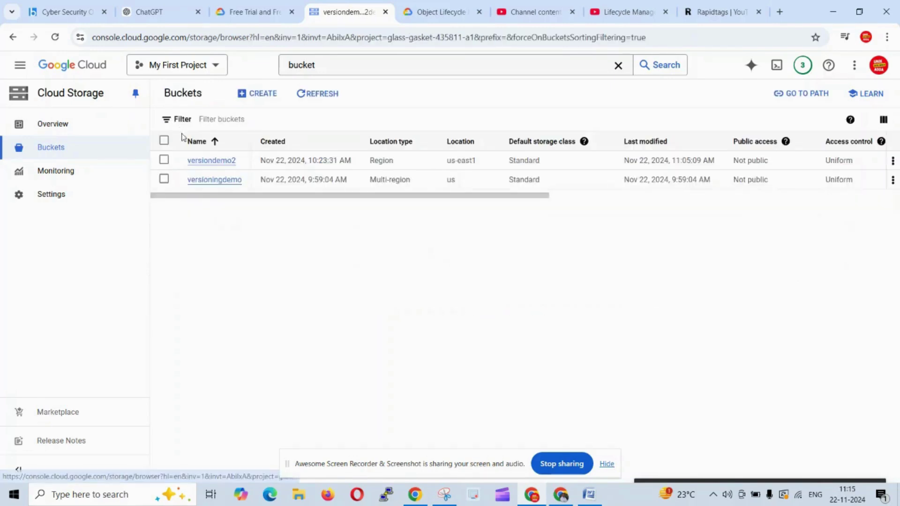
left_click(212, 161)
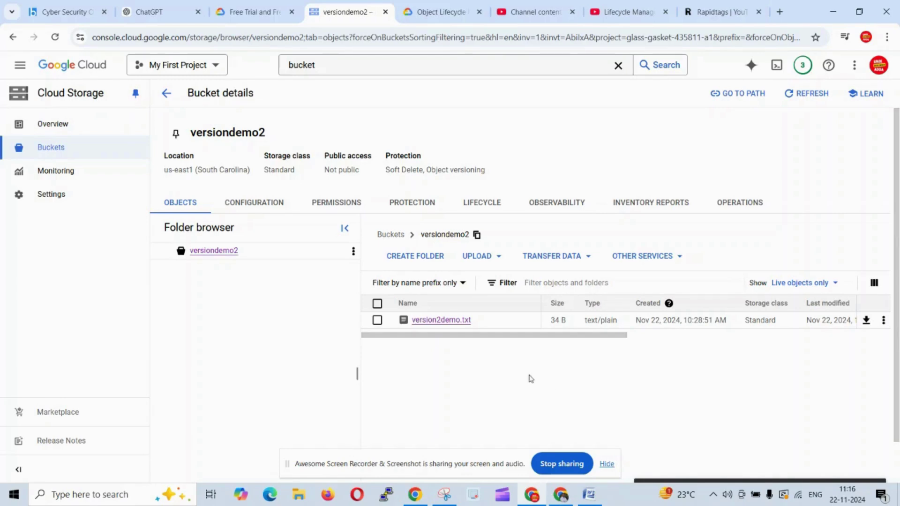
left_click(478, 210)
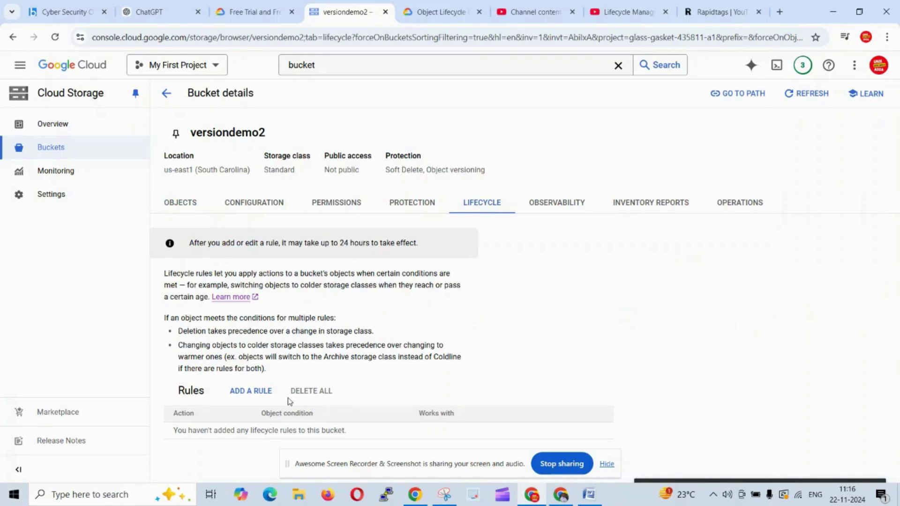
left_click(266, 394)
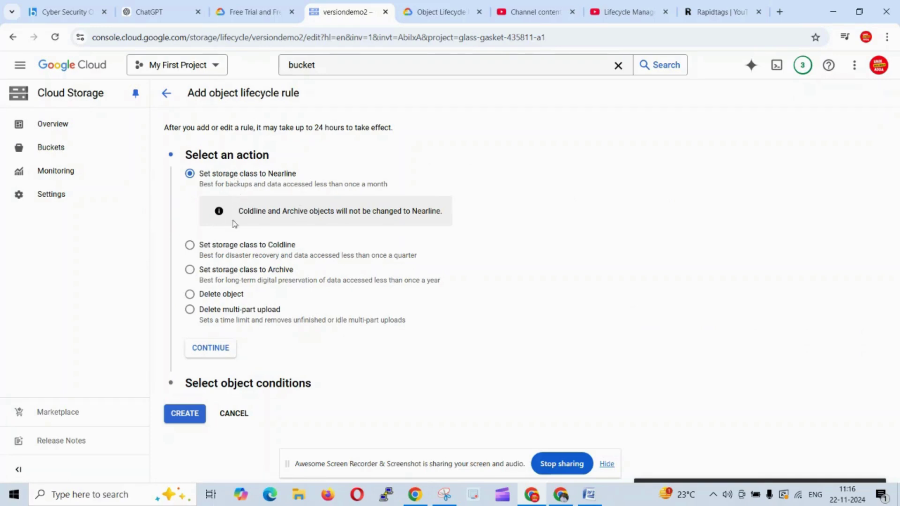
left_click(217, 246)
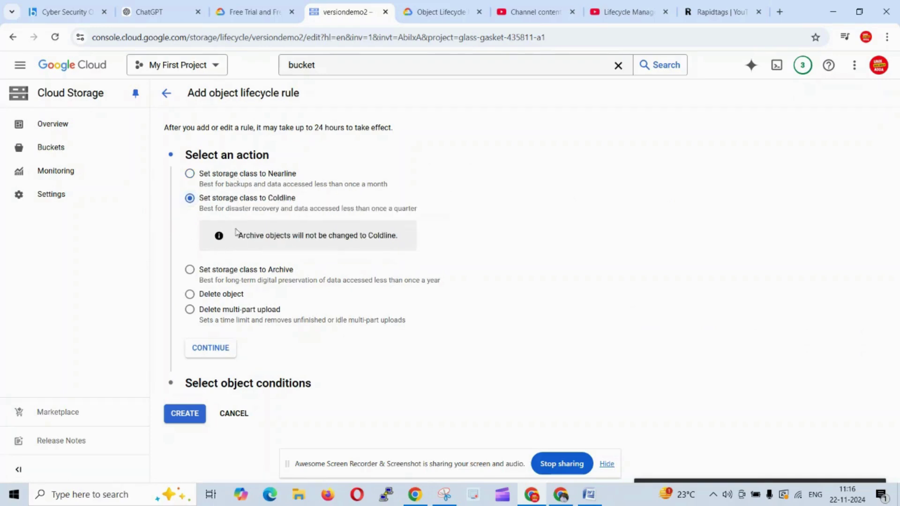
left_click(232, 176)
left_click(212, 348)
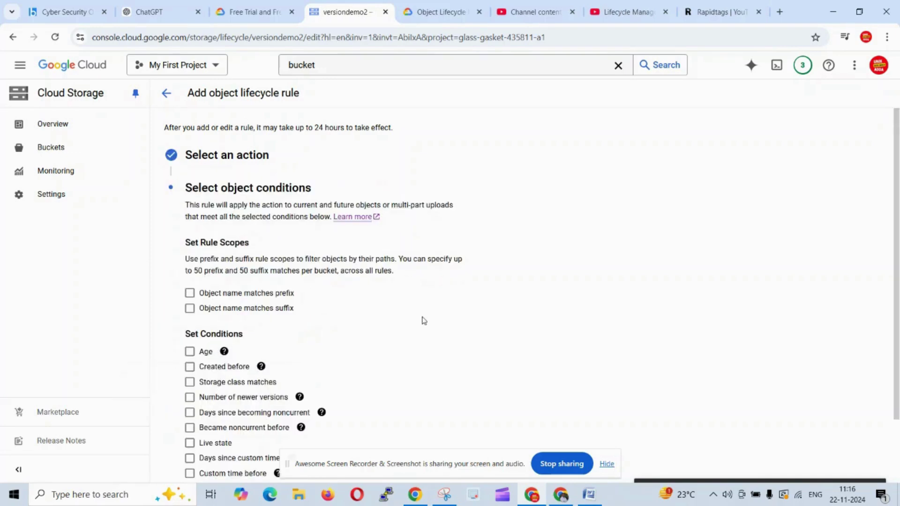
Add an Age condition of 7 days to the lifecycle rule, without any prefix or suffix scope
scroll(425, 321, "down", 2)
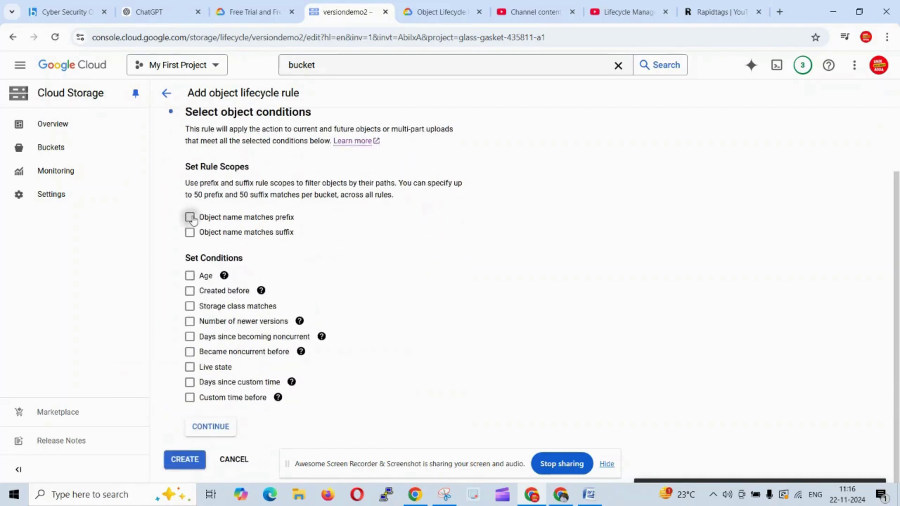
left_click(190, 218)
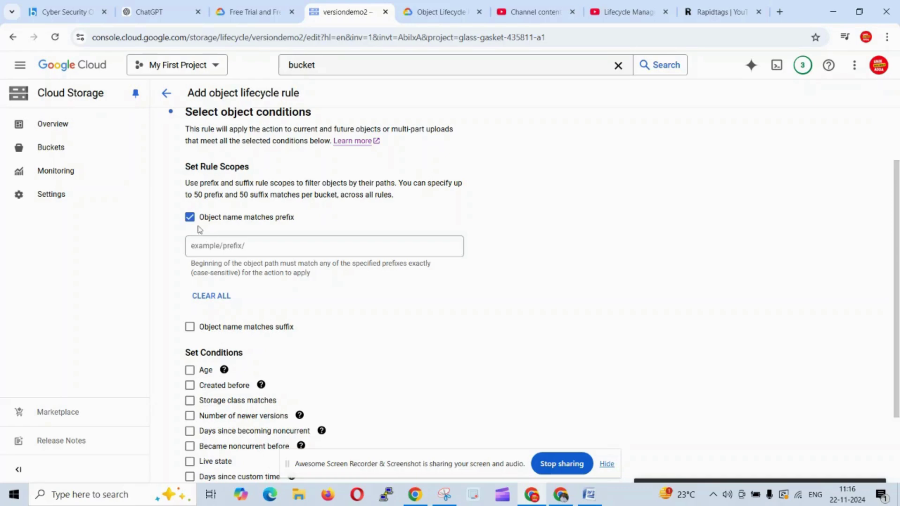
left_click(190, 217)
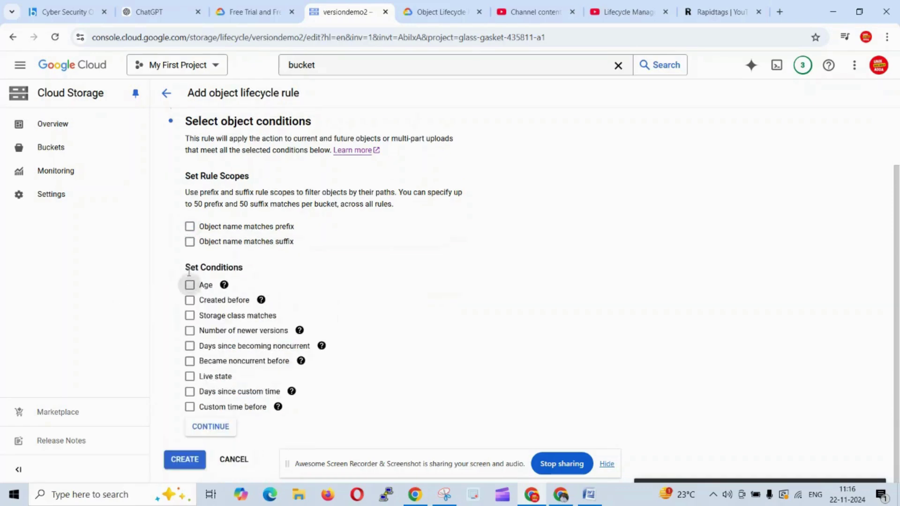
left_click(190, 285)
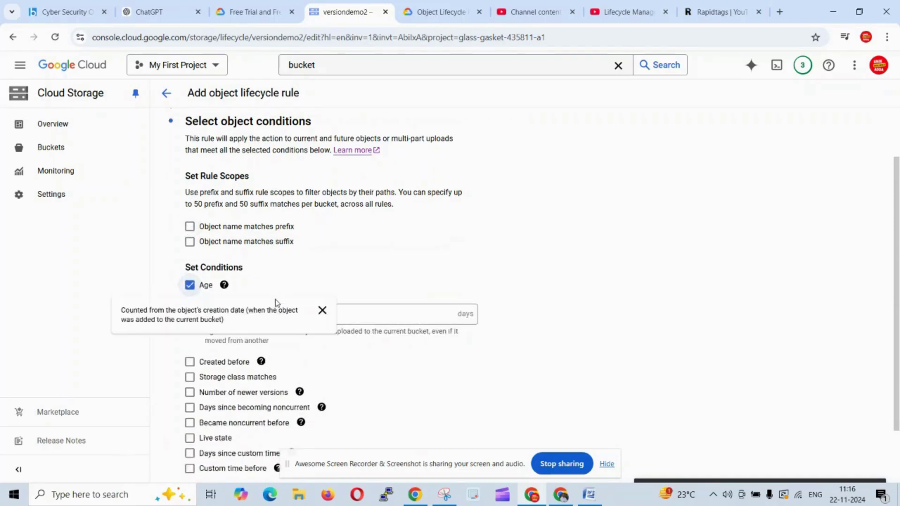
left_click(349, 317)
left_click(336, 315)
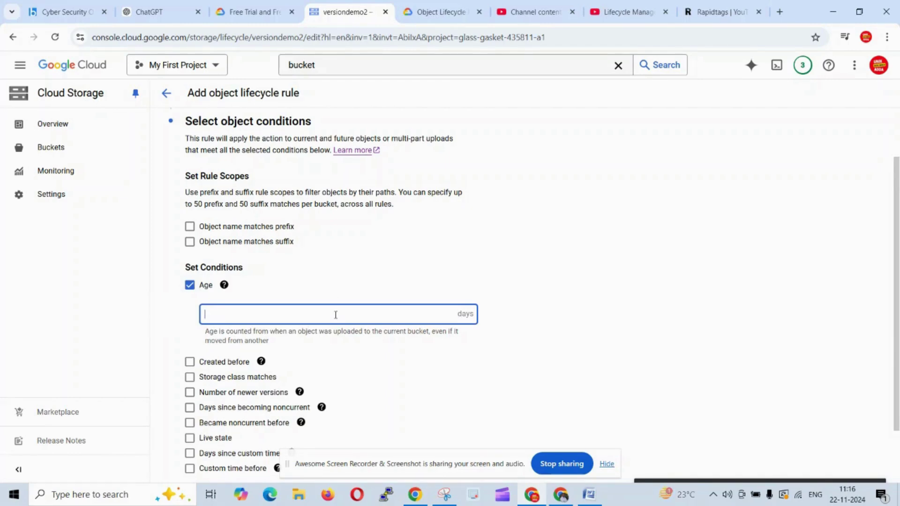
left_click(558, 337)
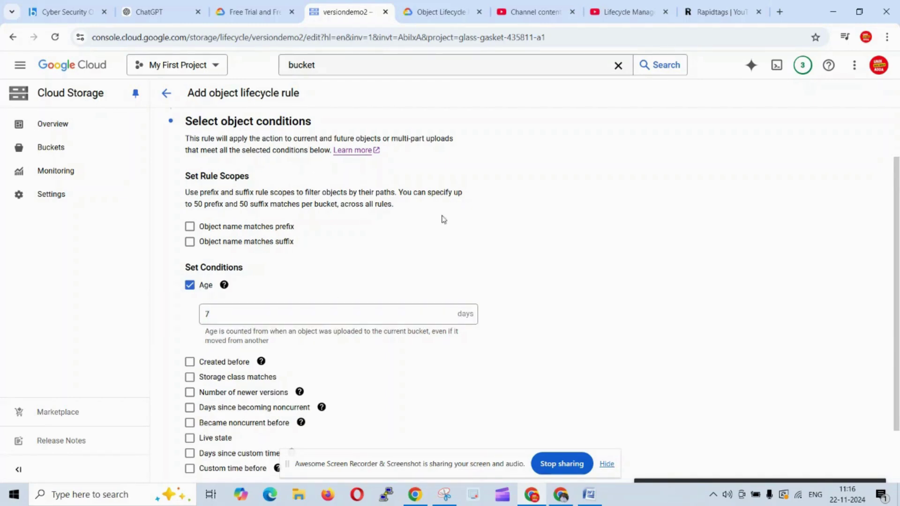
Add a Created before condition to the rule with the date 11/21/2024
scroll(339, 315, "down", 1)
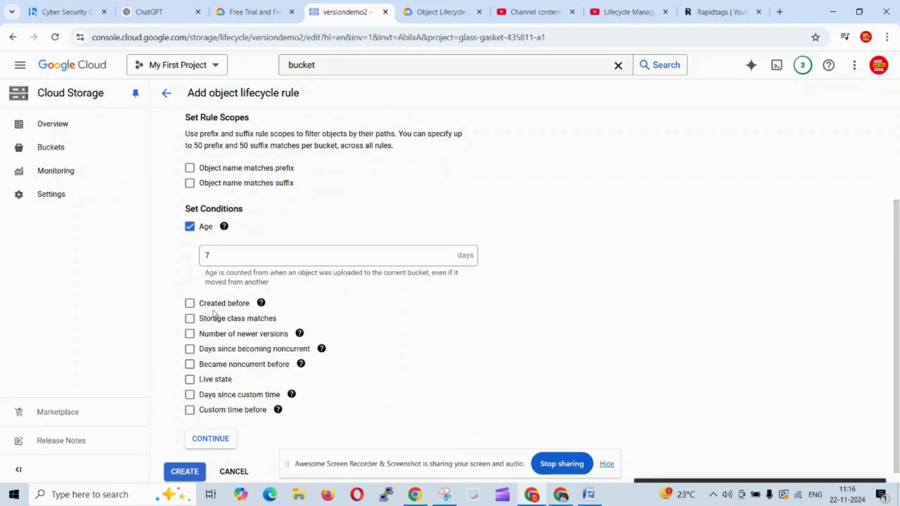
left_click(189, 304)
left_click(286, 337)
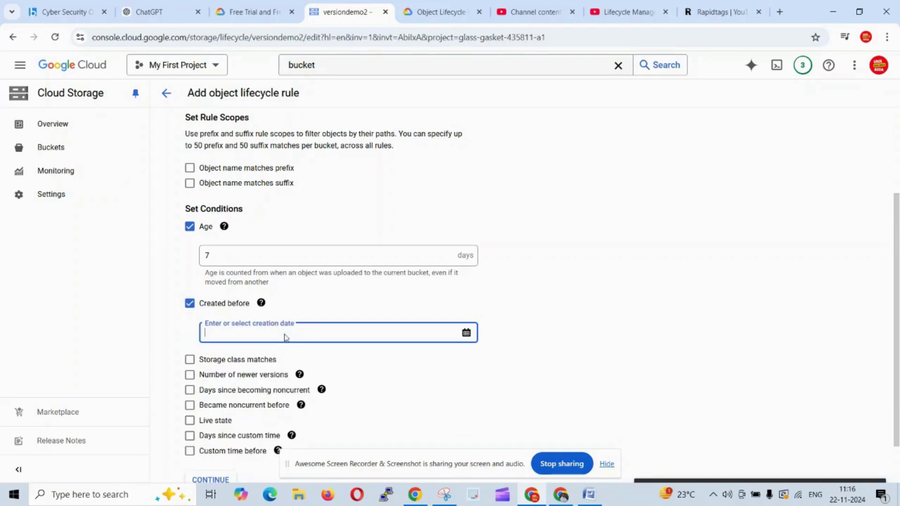
left_click(466, 334)
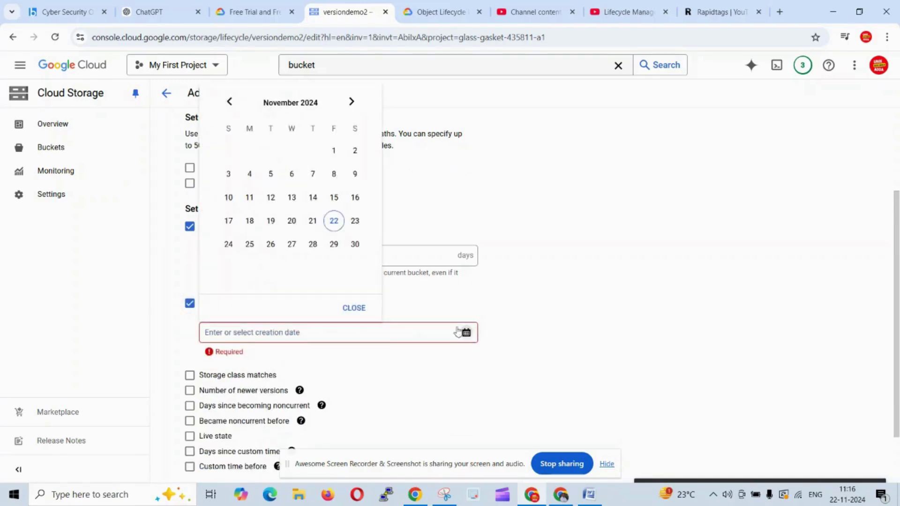
left_click(314, 221)
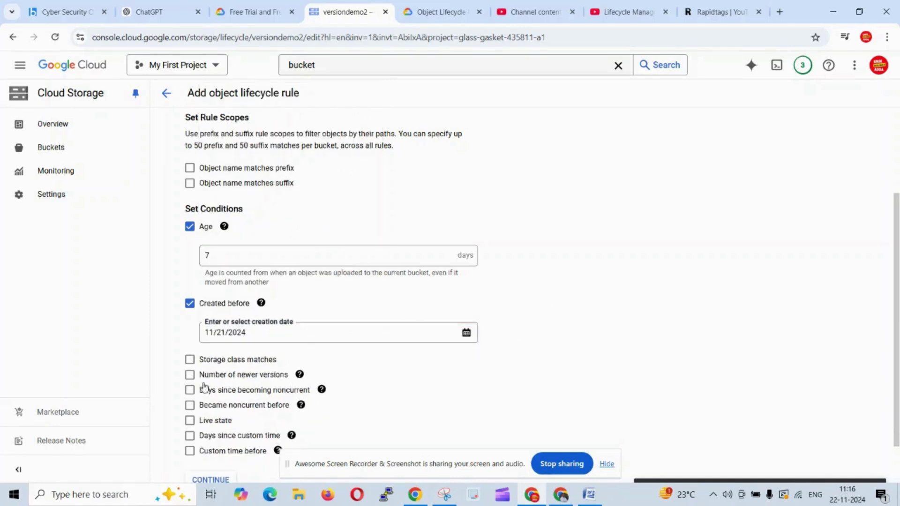
Leave the Number of newer versions condition unselected and create the Nearline lifecycle rule
left_click(190, 376)
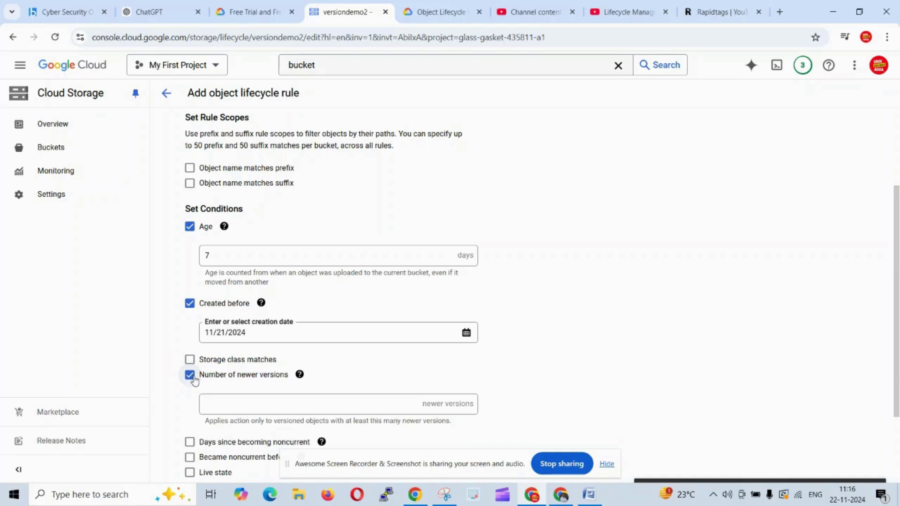
left_click(190, 376)
scroll(269, 378, "down", 1)
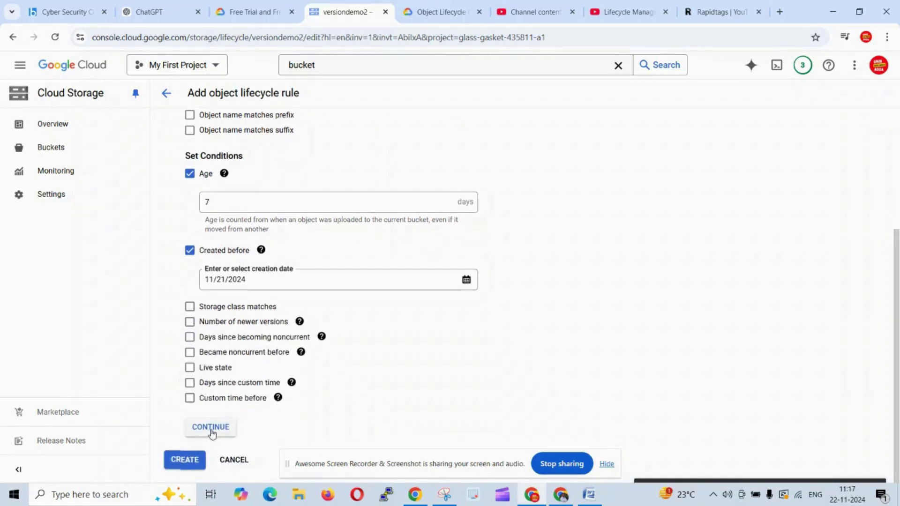
scroll(349, 372, "up", 3)
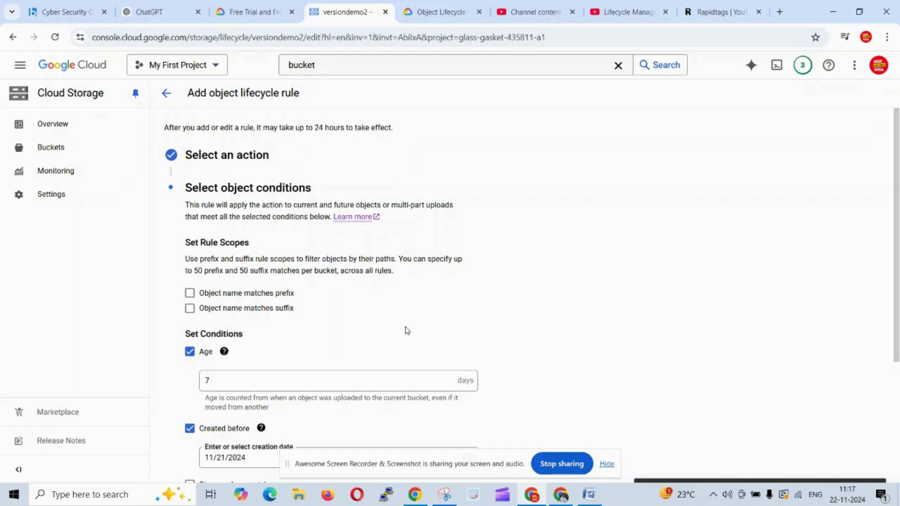
scroll(327, 344, "down", 4)
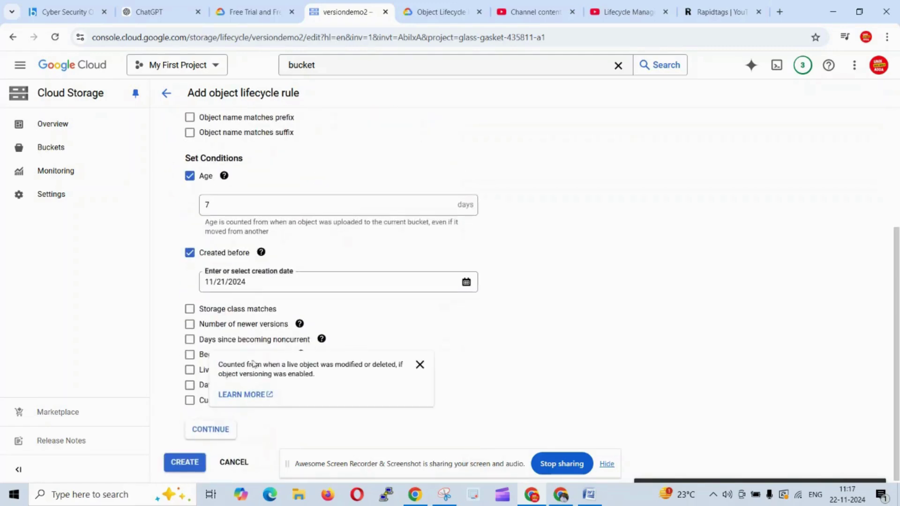
left_click(186, 464)
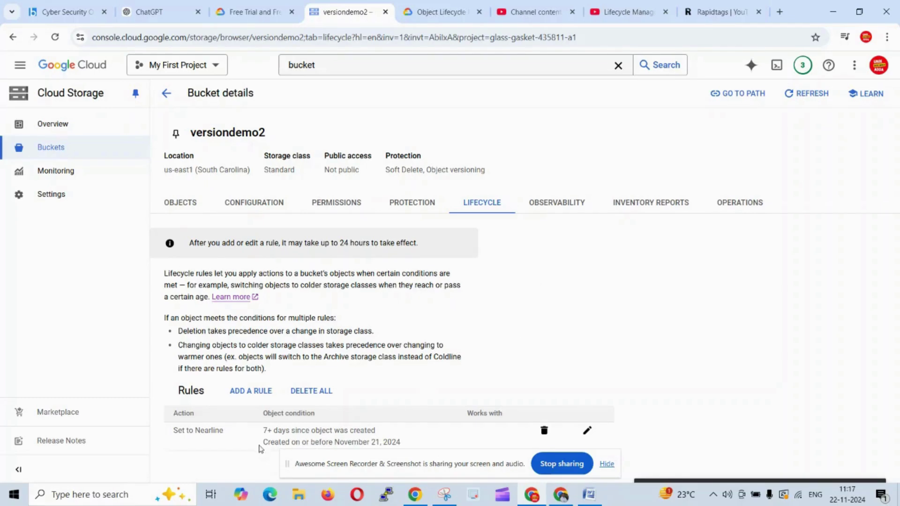
Review the object conditions and the action of the new Nearline rule in the bucket's rules table
left_click_drag(264, 430, 378, 430)
left_click_drag(264, 443, 478, 439)
left_click(570, 371)
left_click_drag(233, 435, 171, 431)
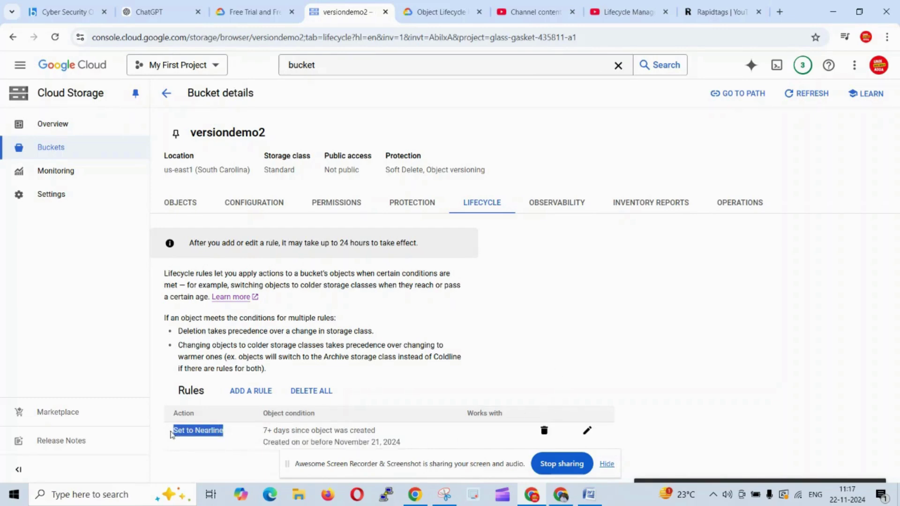
Start another lifecycle rule with the action Set storage class to Coldline and proceed to its object conditions
left_click(251, 391)
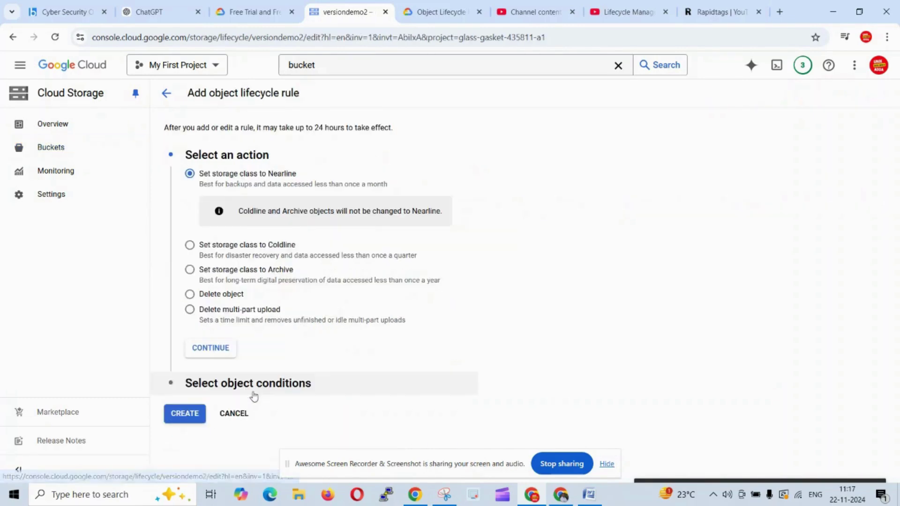
left_click(245, 247)
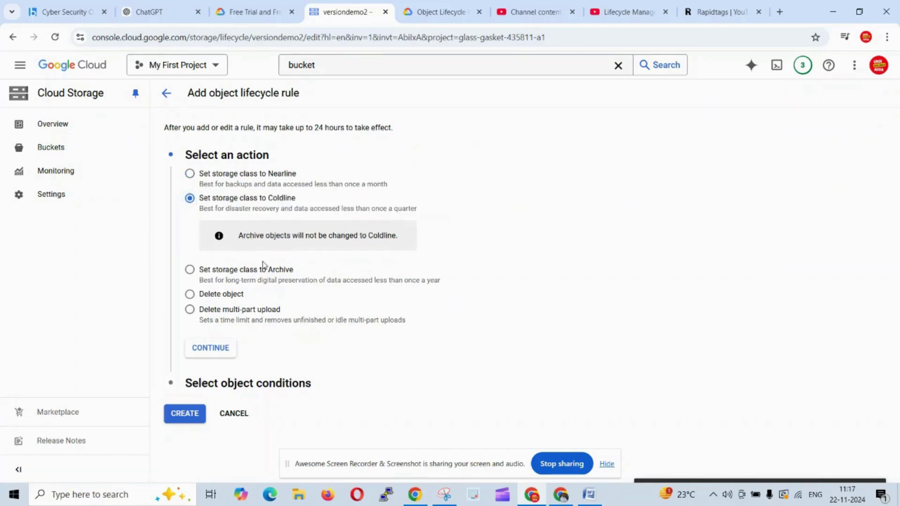
left_click(210, 348)
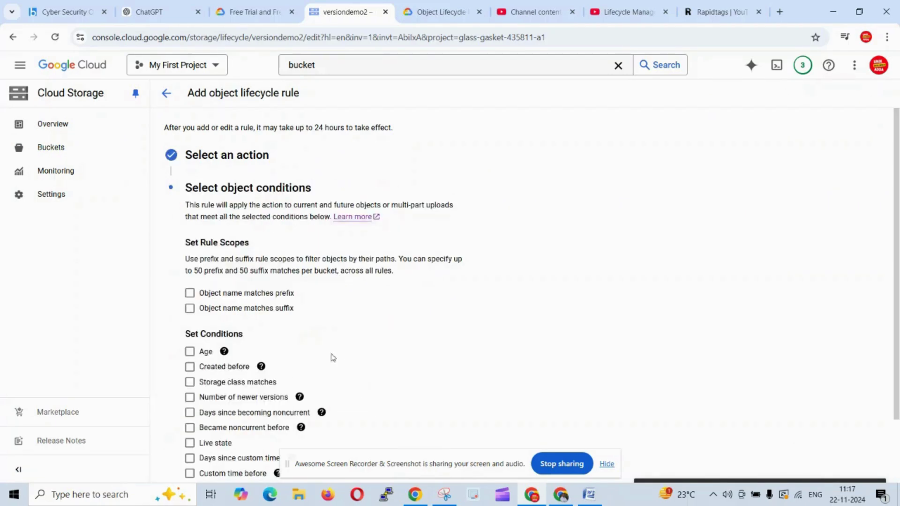
Add an Age condition of 15 days to the Coldline lifecycle rule
left_click(365, 379)
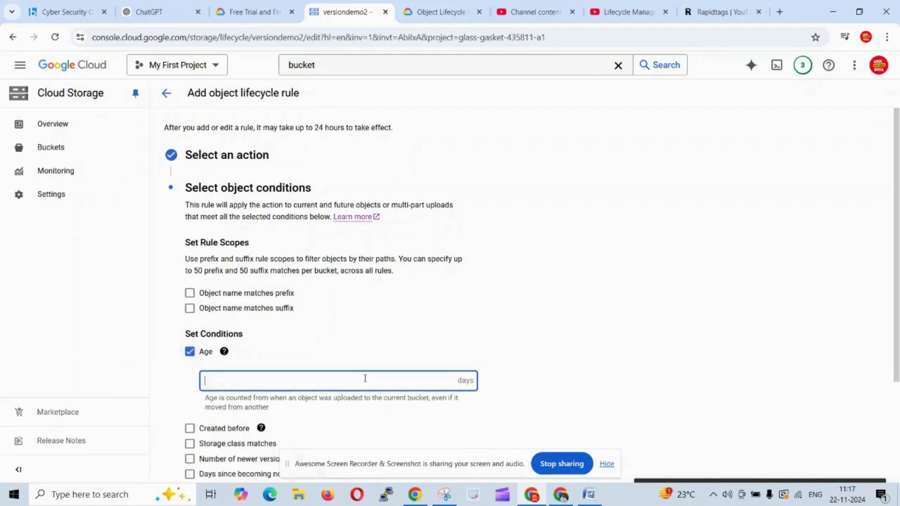
type("15")
left_click(605, 325)
Add a Created before condition with the date 11/30/2024 and create the Coldline lifecycle rule
scroll(605, 325, "down", 3)
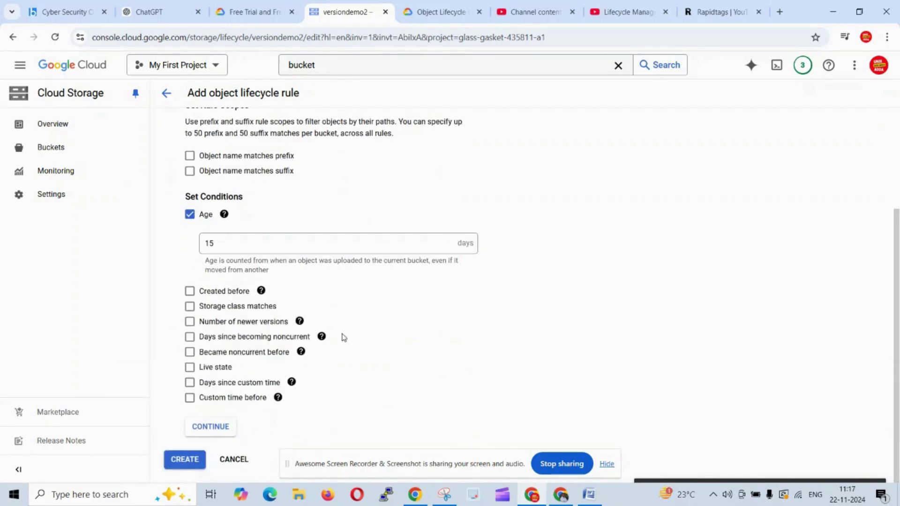
left_click(189, 291)
mouse_move(300, 363)
left_click(466, 321)
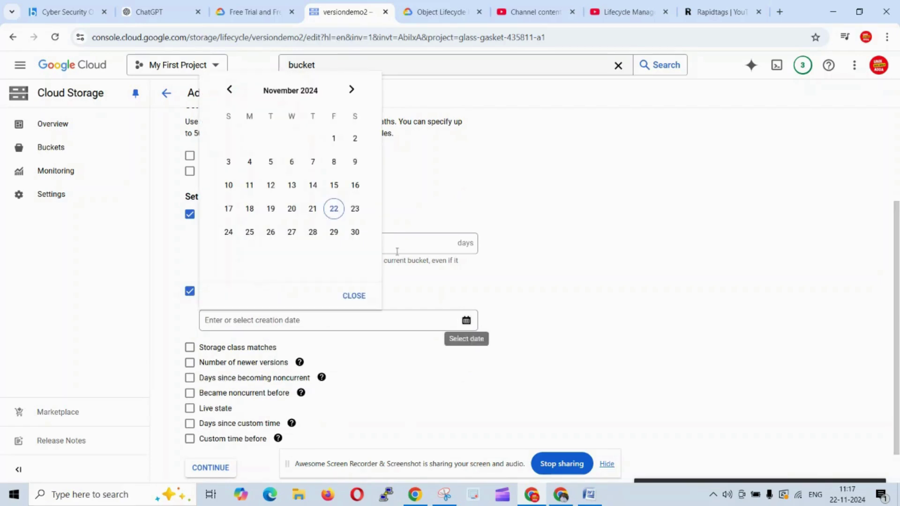
left_click(354, 234)
scroll(452, 388, "down", 2)
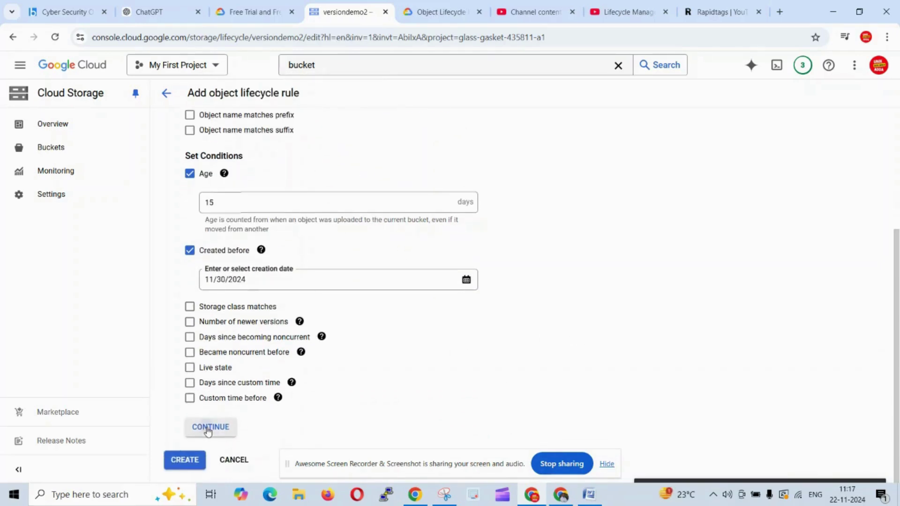
left_click(208, 430)
left_click(186, 219)
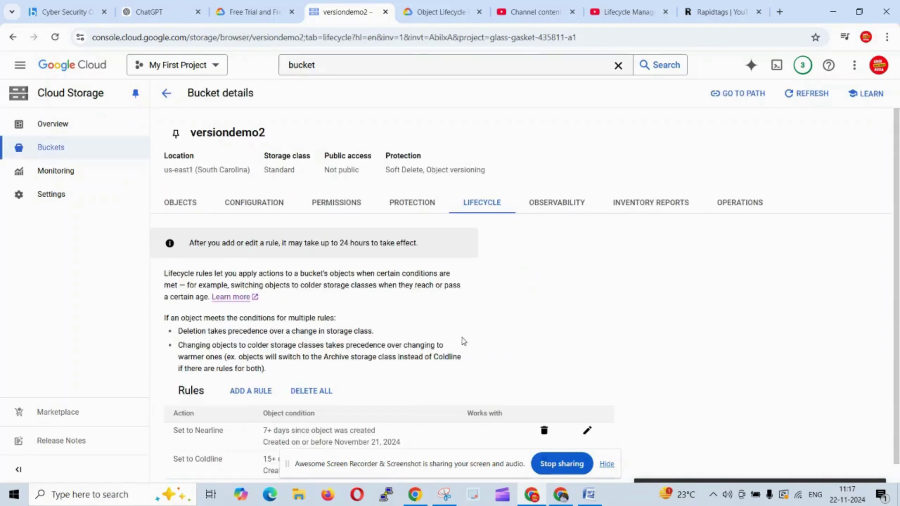
Review the actions and object conditions of the Nearline and Coldline rules in the bucket's rules table
scroll(502, 339, "down", 1)
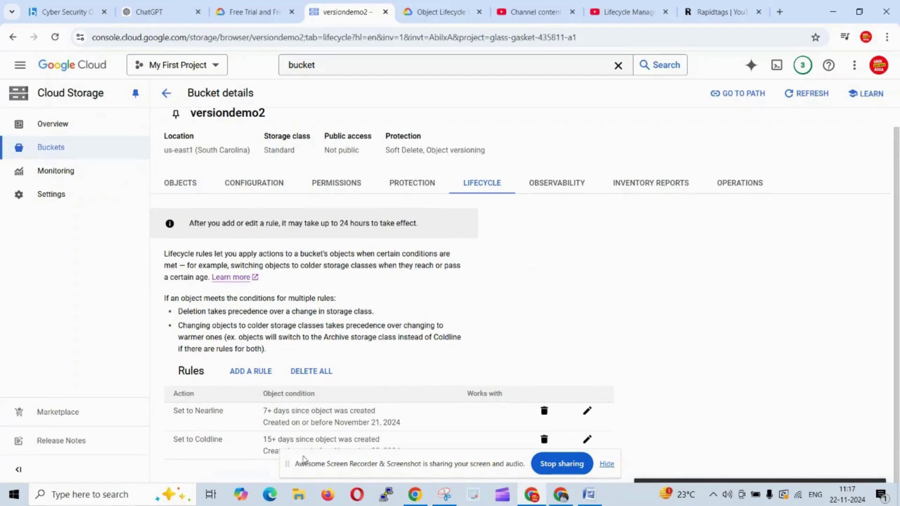
left_click_drag(173, 411, 230, 412)
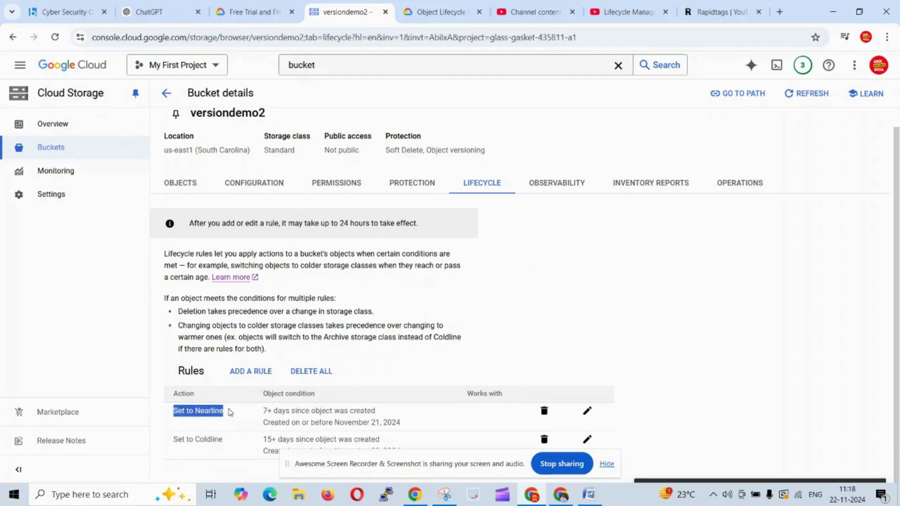
left_click_drag(402, 426, 265, 413)
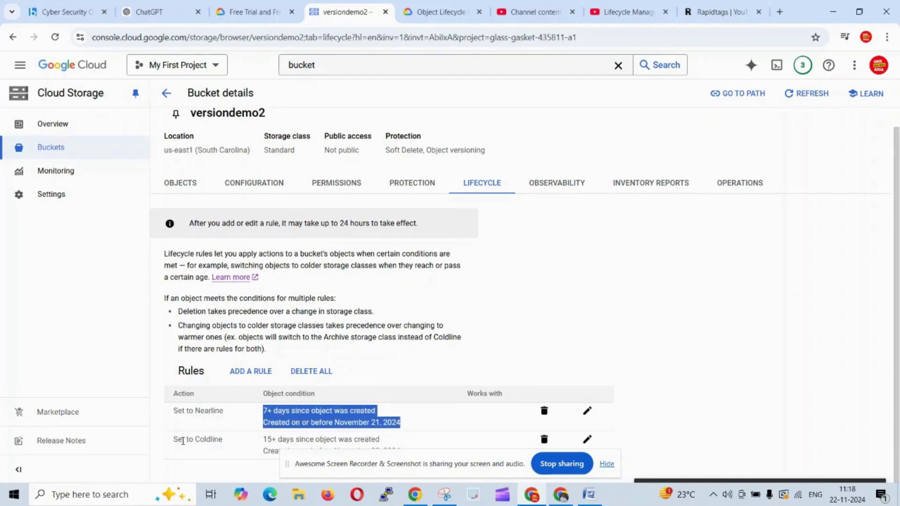
left_click_drag(178, 439, 224, 441)
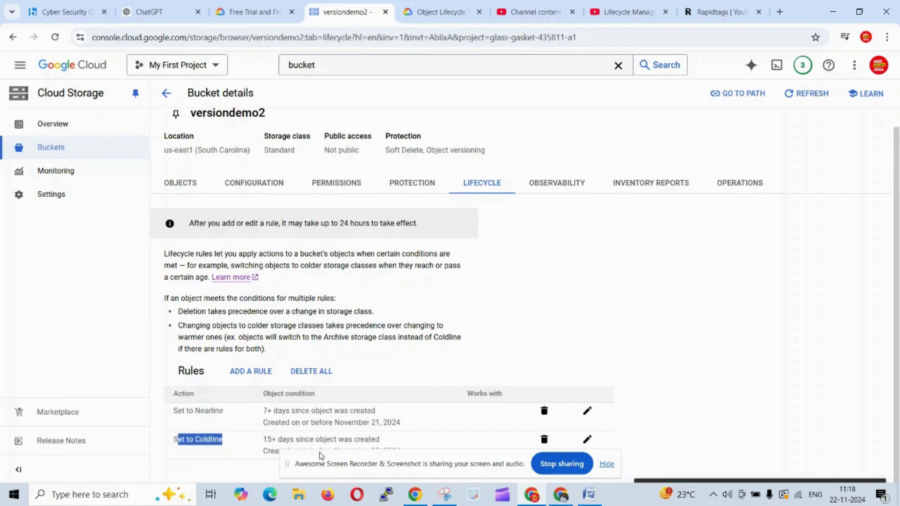
mouse_move(290, 457)
left_mouse_down()
mouse_move(272, 448)
mouse_move(293, 464)
left_mouse_up()
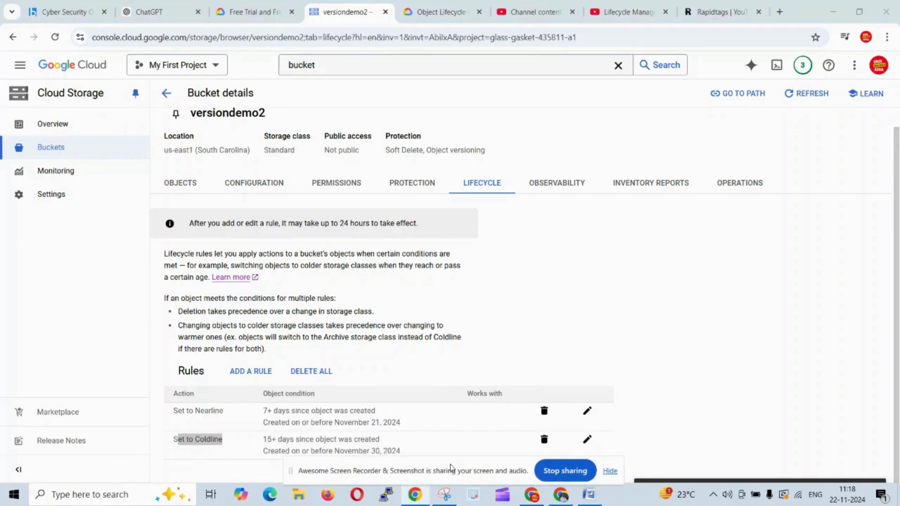